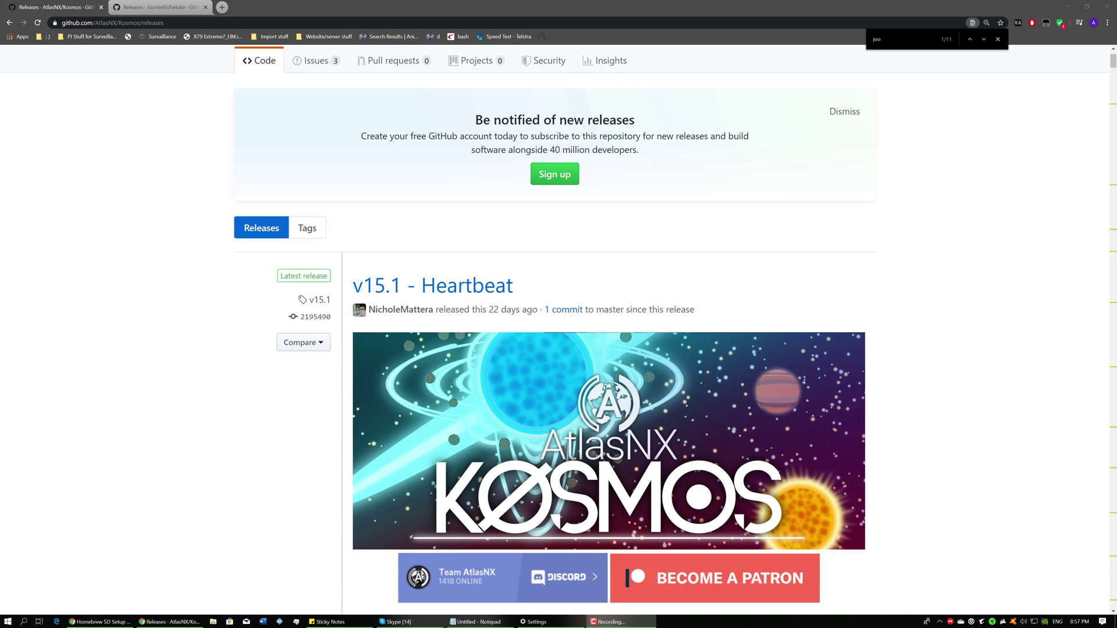
- Download Kosmos-v15.1.zip from the v15.1 release's Assets list on GitHub
{"action": "scroll", "coordinate": [554, 330], "scroll_direction": "down", "scroll_amount": 6}
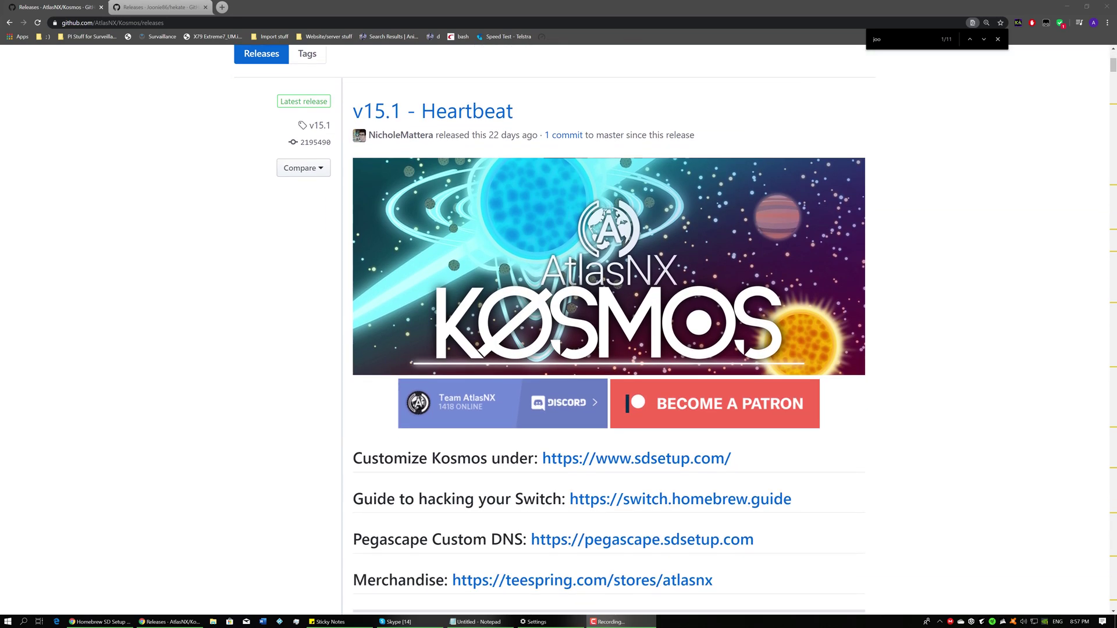
{"action": "scroll", "coordinate": [555, 330], "scroll_direction": "up", "scroll_amount": 8}
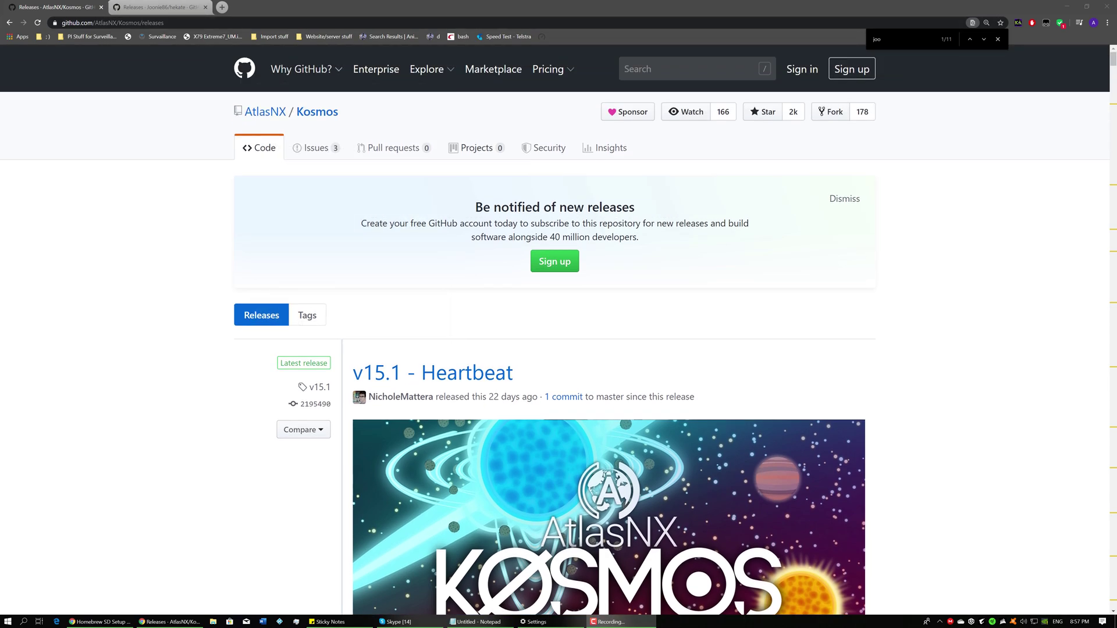
{"action": "scroll", "coordinate": [555, 330], "scroll_direction": "down", "scroll_amount": 4}
{"action": "scroll", "coordinate": [554, 330], "scroll_direction": "down", "scroll_amount": 20}
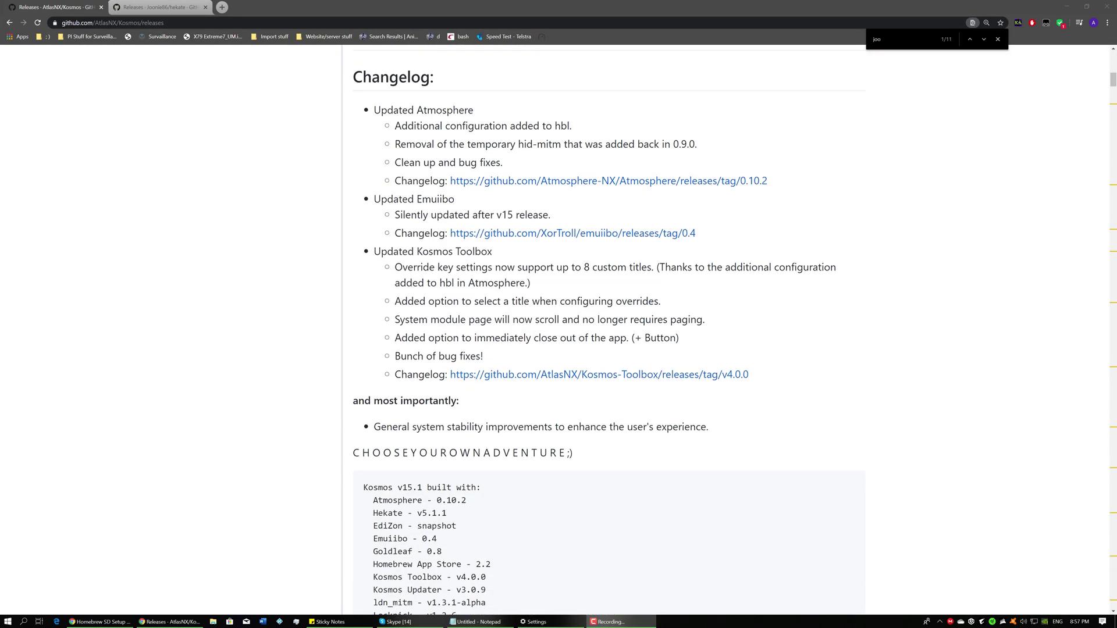
{"action": "scroll", "coordinate": [407, 274], "scroll_direction": "down", "scroll_amount": 9}
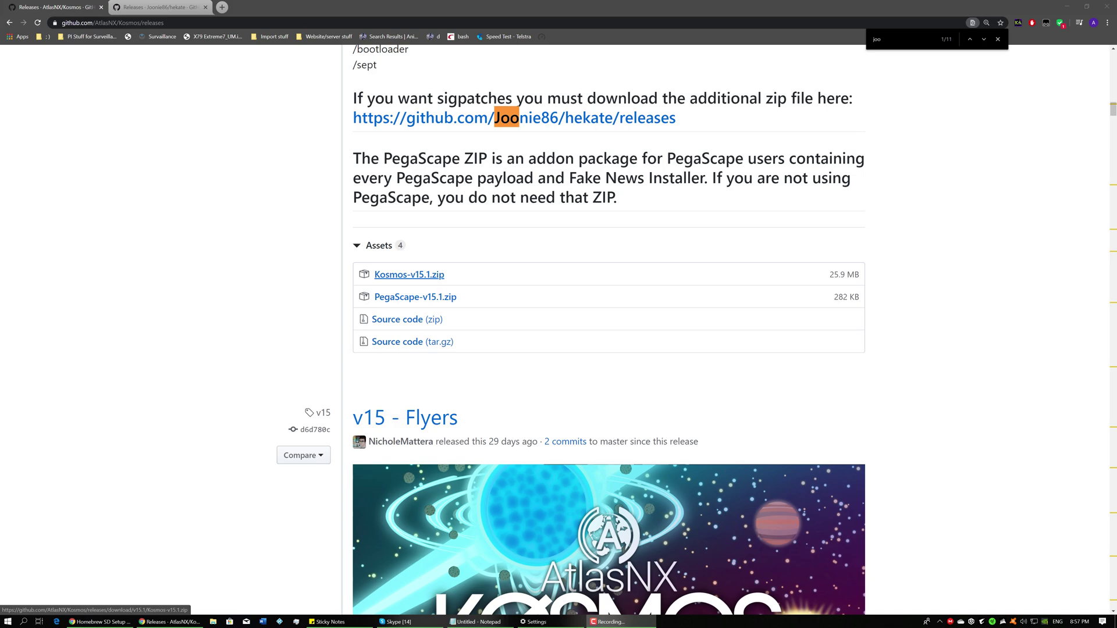
{"action": "left_click", "coordinate": [409, 274]}
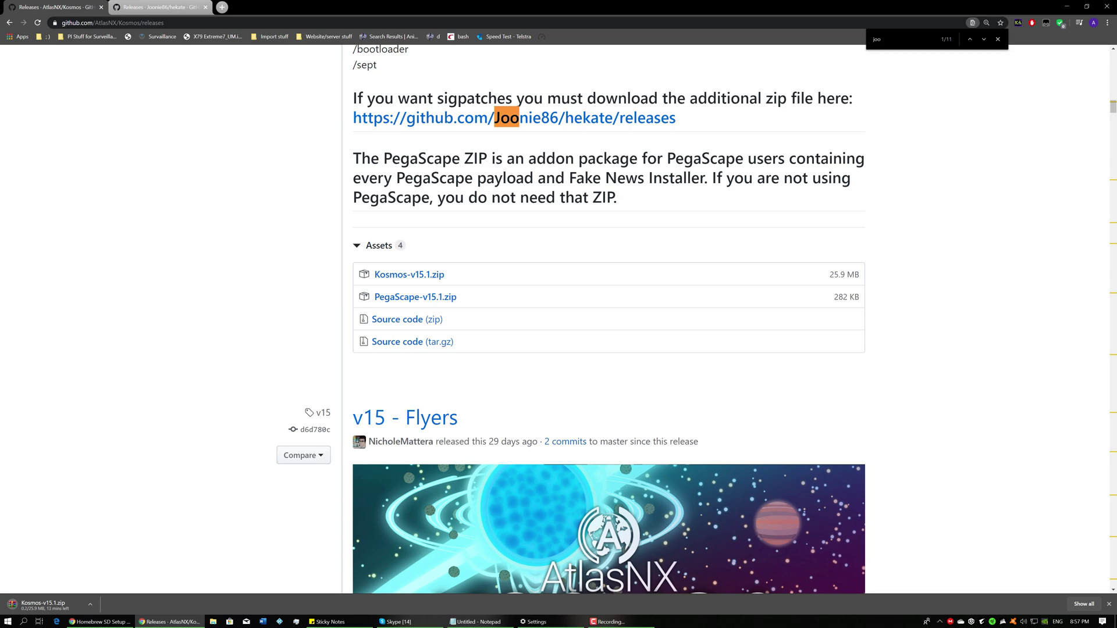
{"action": "scroll", "coordinate": [608, 318], "scroll_direction": "up", "scroll_amount": 5}
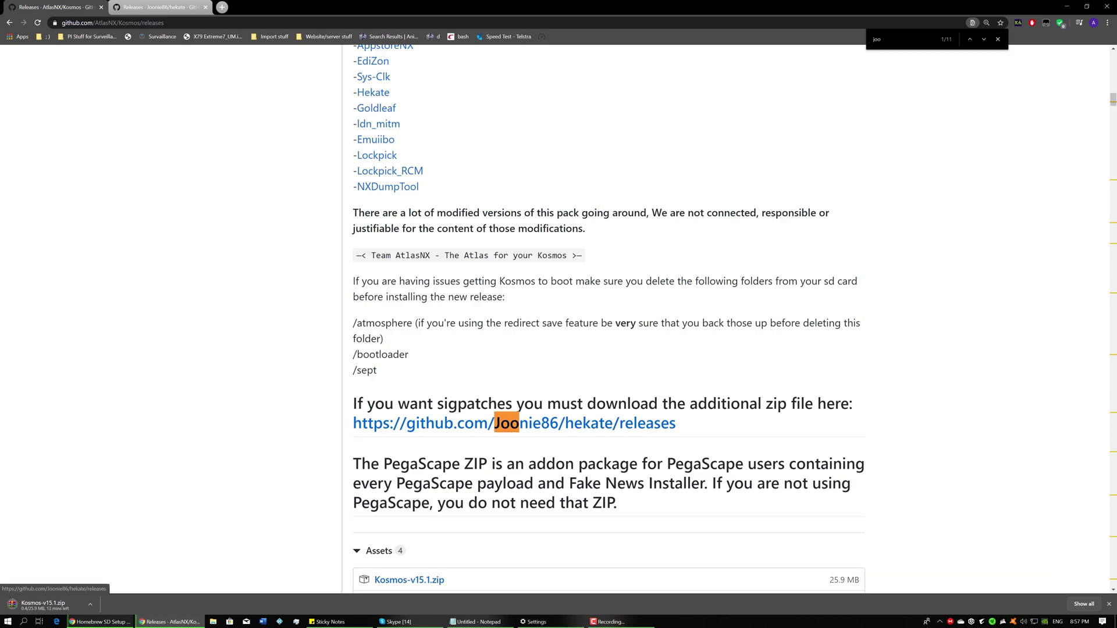
- Go to the hekate releases page and download Kosmos_patches_12_08_2019_bootconfig.zip from its Assets
{"action": "left_click", "coordinate": [511, 423]}
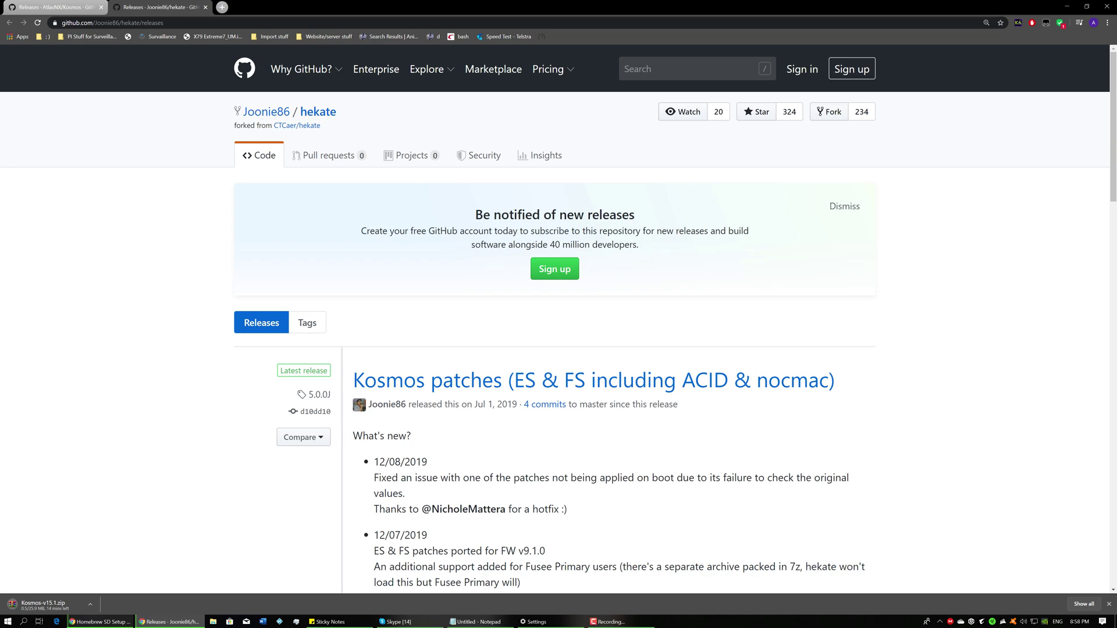
{"action": "scroll", "coordinate": [559, 319], "scroll_direction": "down", "scroll_amount": 2}
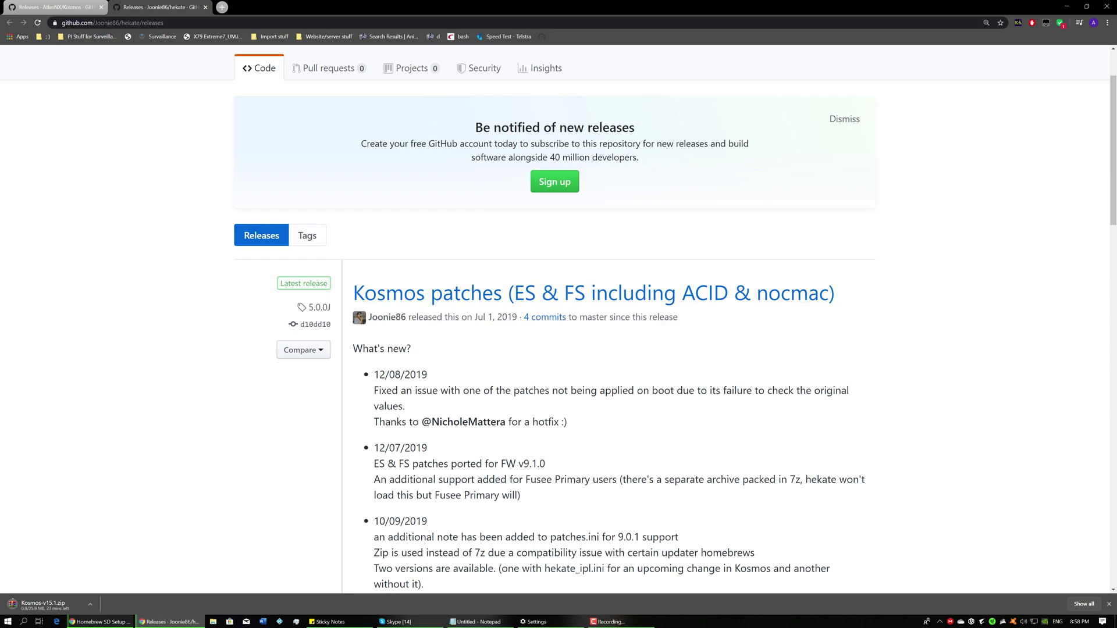
{"action": "scroll", "coordinate": [558, 320], "scroll_direction": "down", "scroll_amount": 4}
{"action": "scroll", "coordinate": [558, 320], "scroll_direction": "down", "scroll_amount": 12}
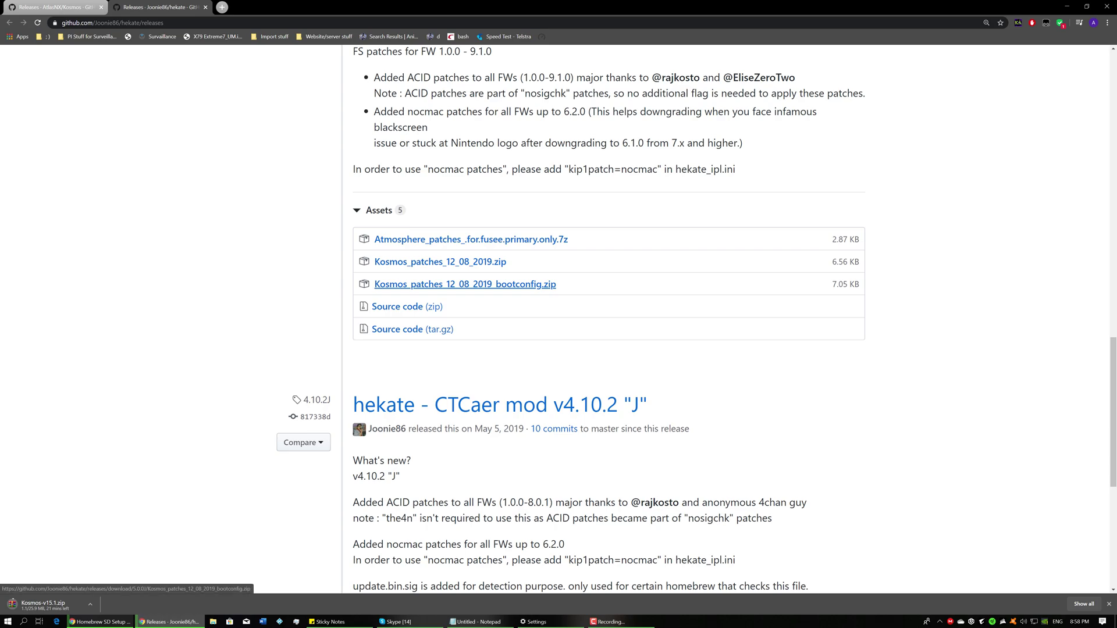
{"action": "left_click", "coordinate": [466, 284]}
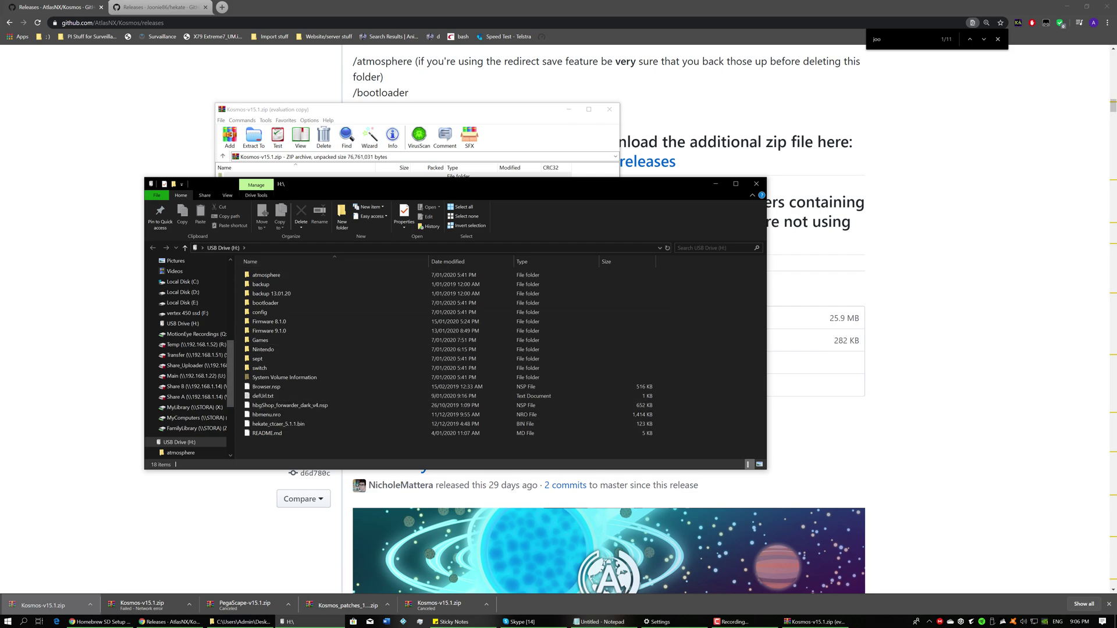
- Move all 131 Kosmos-v15.1.zip items onto USB Drive (H:), replacing the existing files
{"action": "left_click_drag", "start_coordinate": [459, 187], "coordinate": [768, 94]}
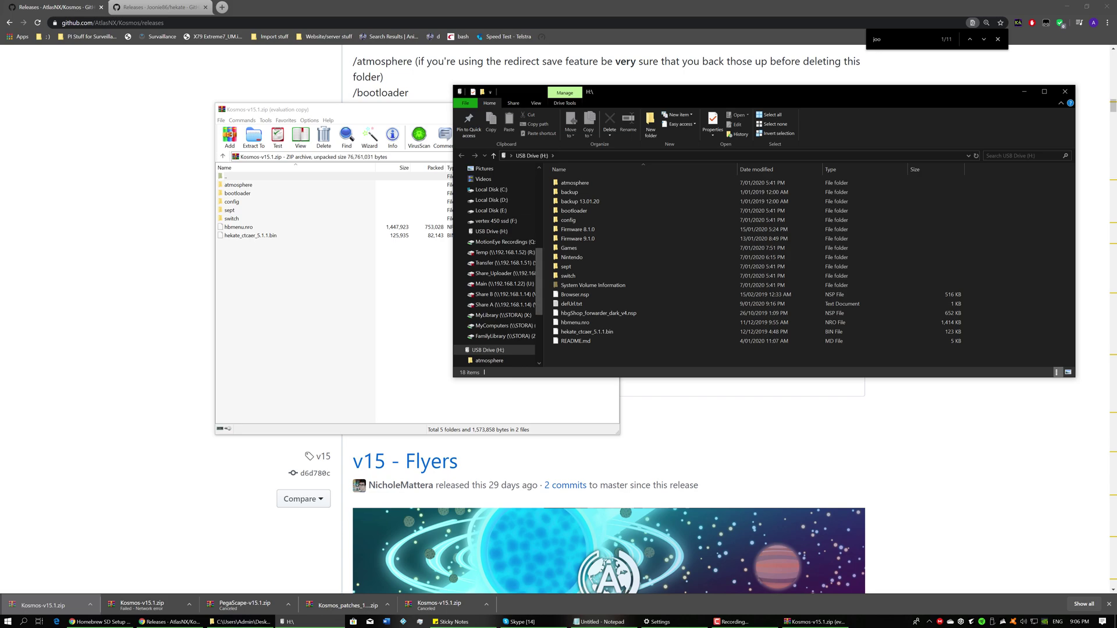
{"action": "left_click_drag", "start_coordinate": [453, 377], "coordinate": [670, 585]}
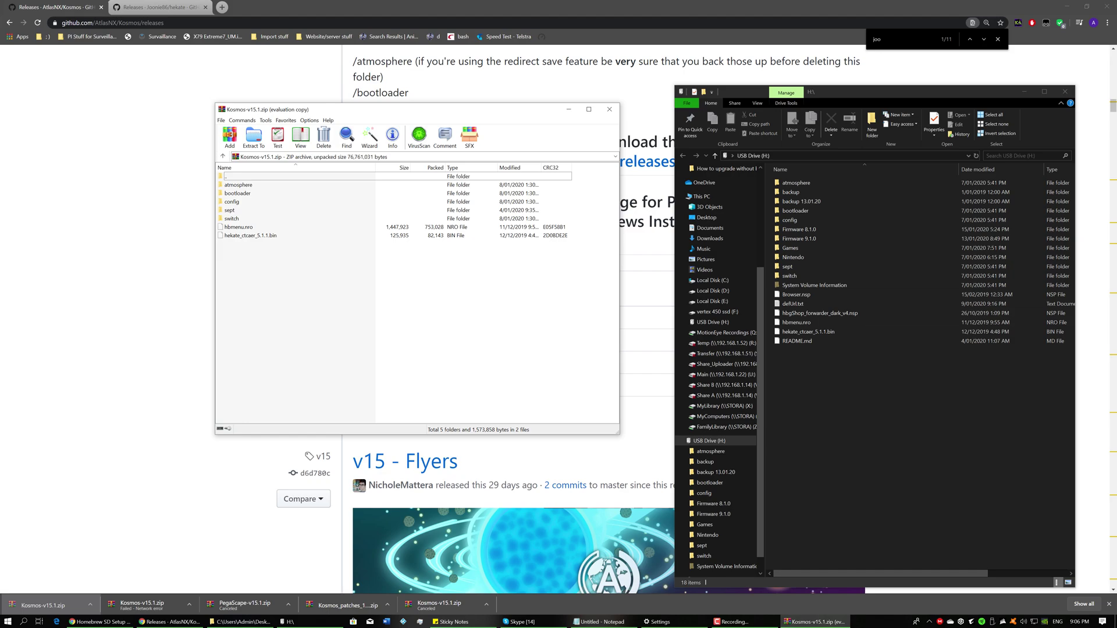
{"action": "left_click_drag", "start_coordinate": [281, 291], "coordinate": [265, 182]}
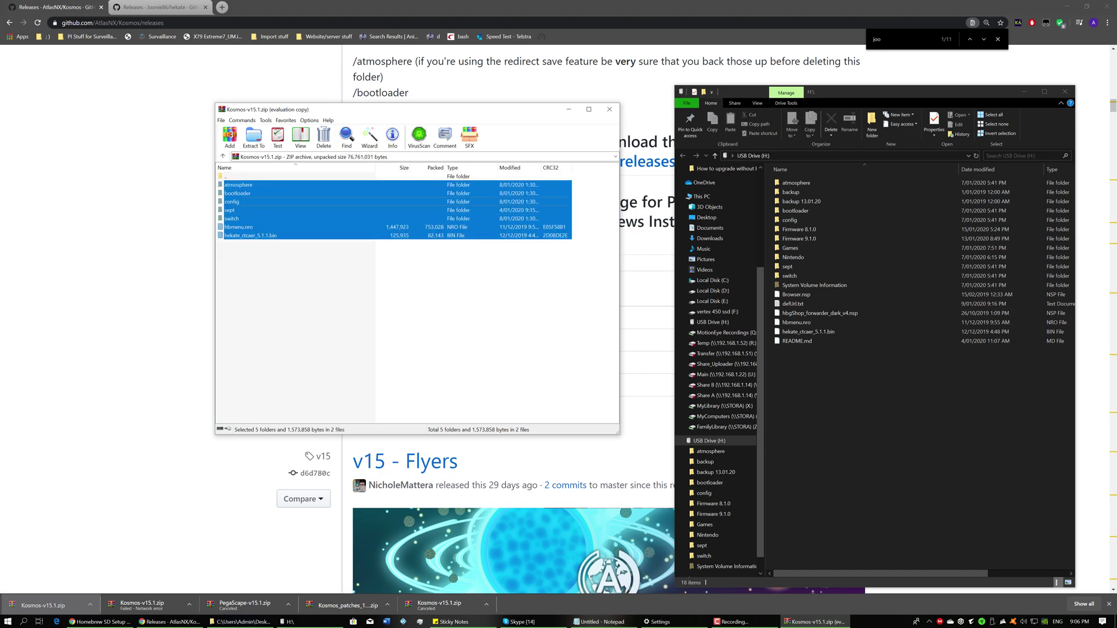
{"action": "left_click_drag", "start_coordinate": [250, 209], "coordinate": [873, 407]}
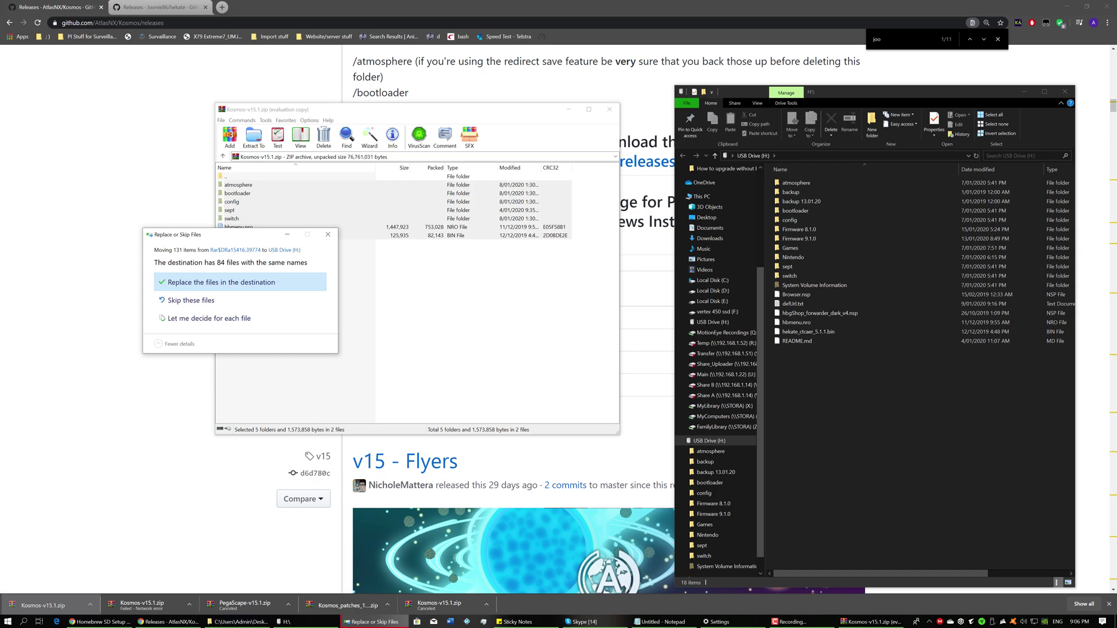
{"action": "left_click", "coordinate": [221, 282]}
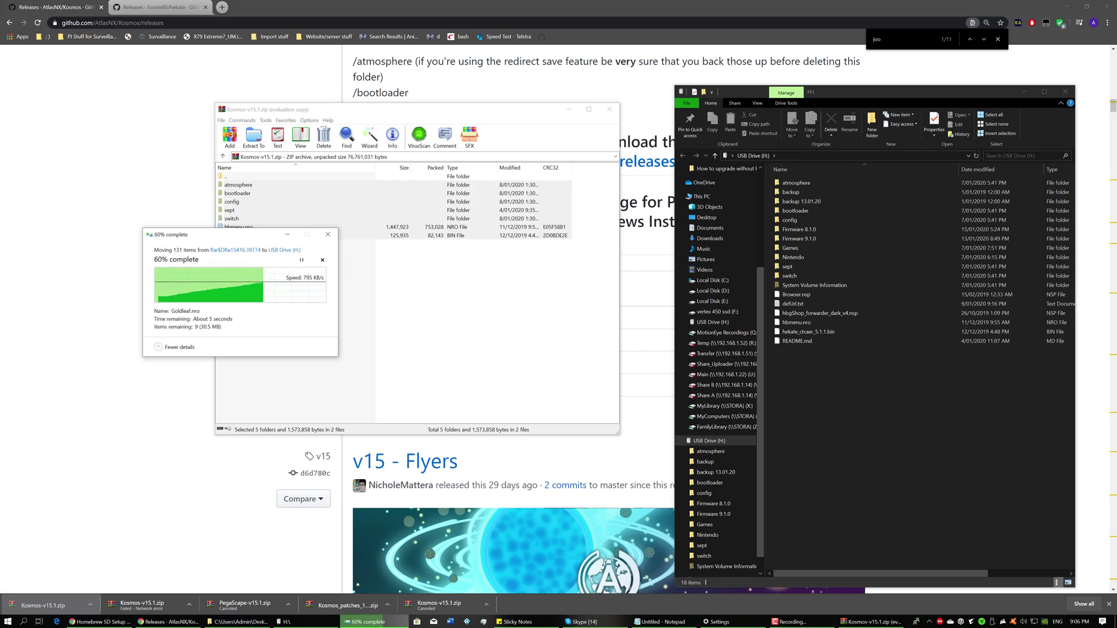
- Open Kosmos_patches_12_08_2019_bootconfig (1).zip in WinRAR next to the USB Drive (H:) window
{"action": "left_click", "coordinate": [347, 605]}
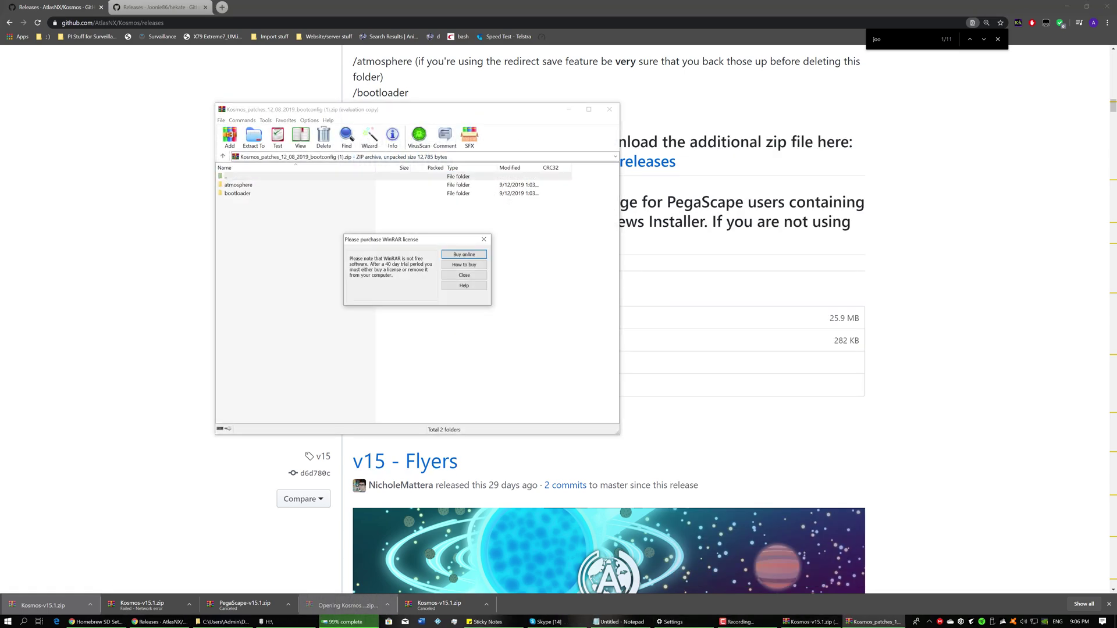
{"action": "key", "text": "Escape"}
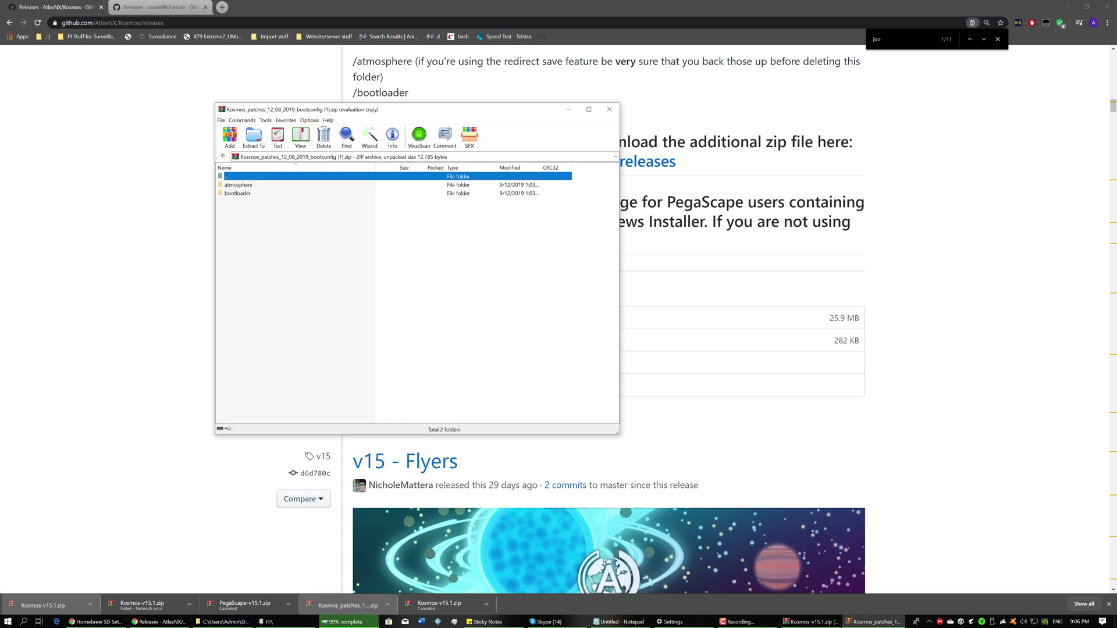
{"action": "key", "text": "alt+Tab"}
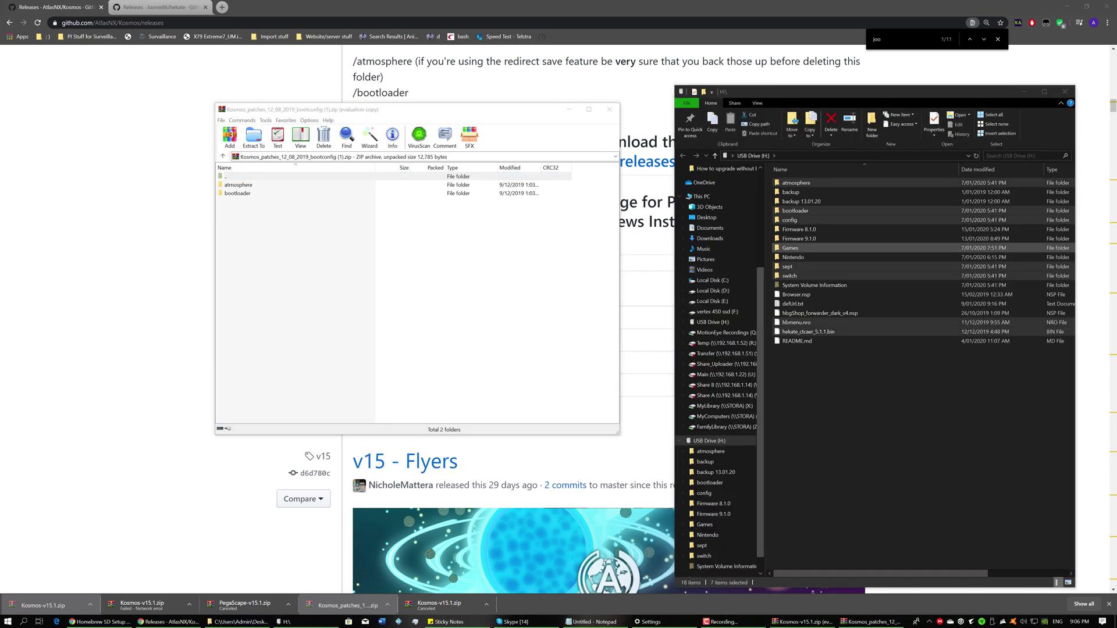
{"action": "left_click", "coordinate": [872, 436]}
{"action": "key", "text": "alt+Tab"}
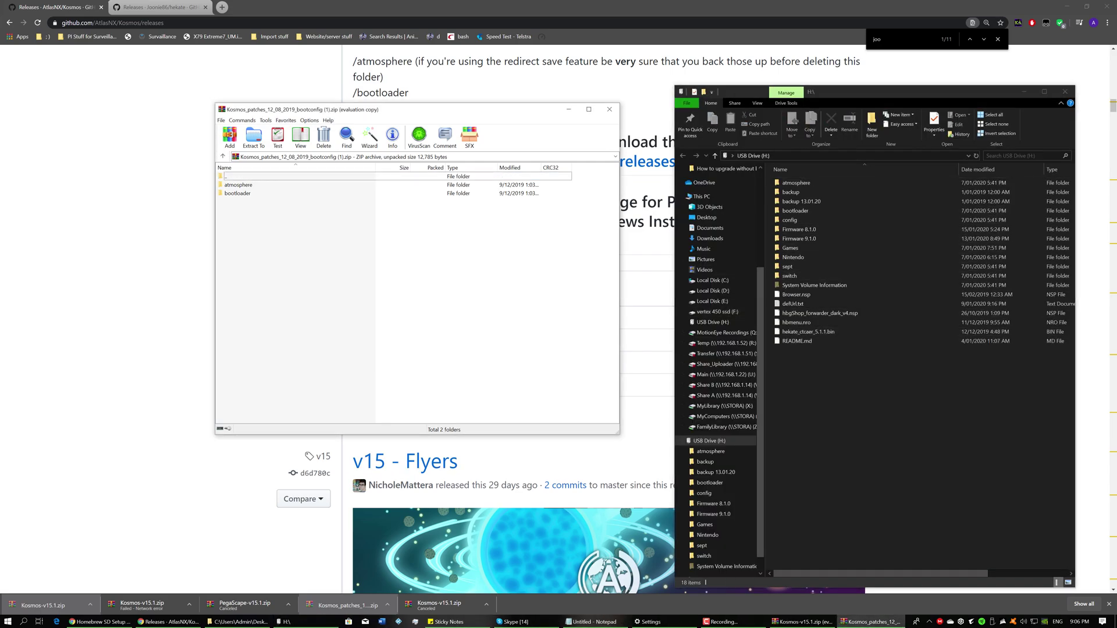
- Move the atmosphere and bootloader folders onto USB Drive (H:), replacing matching files
{"action": "left_click_drag", "start_coordinate": [279, 229], "coordinate": [873, 396]}
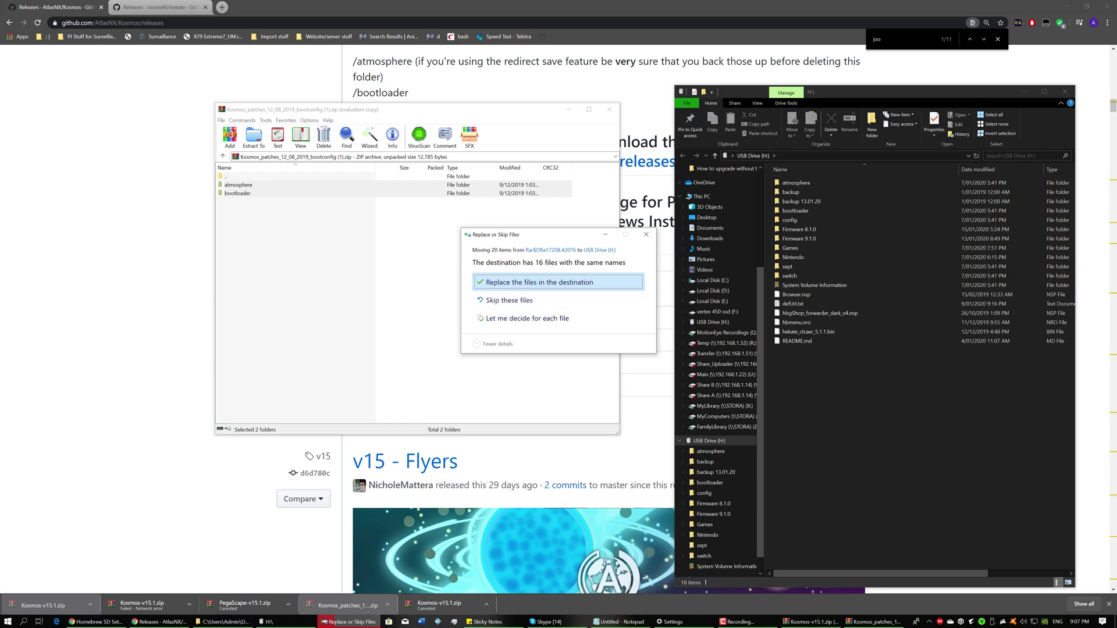
{"action": "key", "text": "Return"}
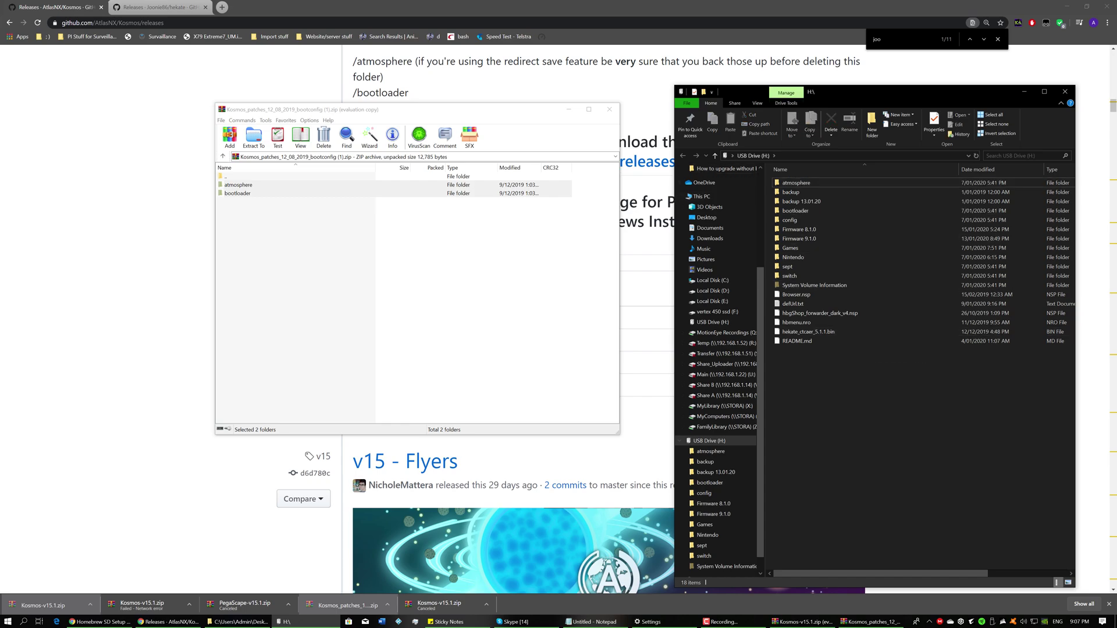
{"action": "scroll", "coordinate": [719, 372], "scroll_direction": "up", "scroll_amount": 4}
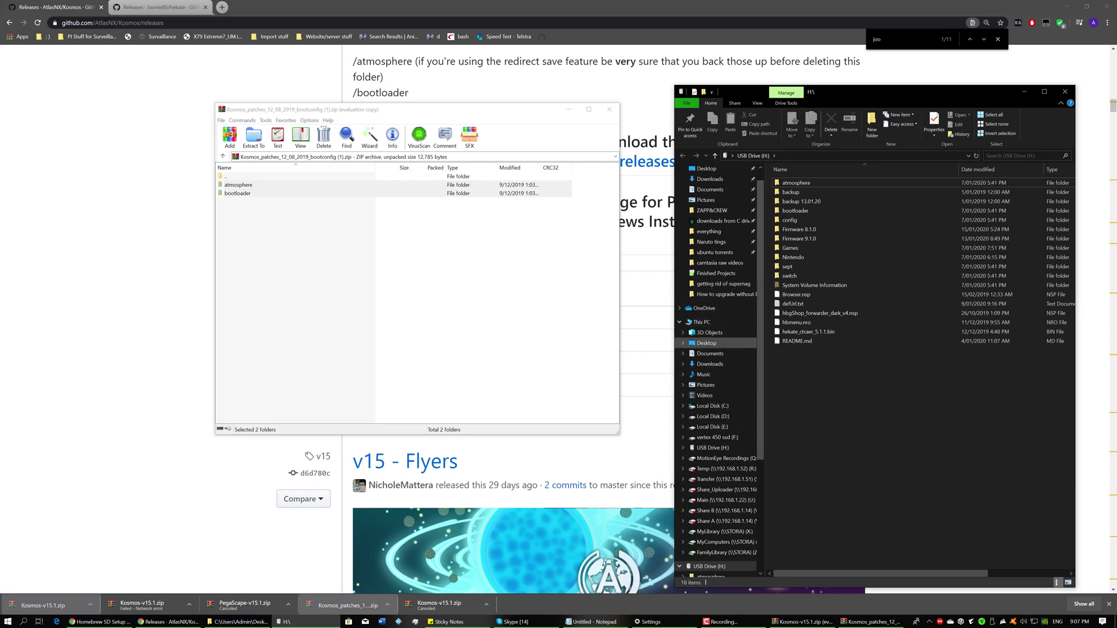
{"action": "scroll", "coordinate": [721, 458], "scroll_direction": "down", "scroll_amount": 1}
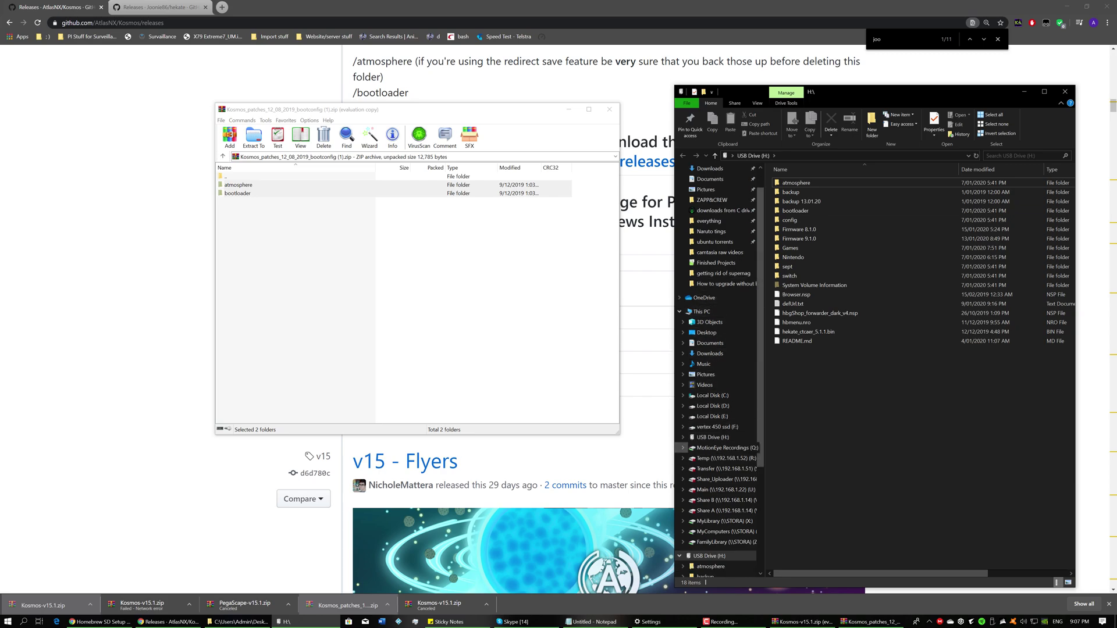
- Eject USB Drive (H:) from the navigation pane and close the WinRAR patches archive
{"action": "right_click", "coordinate": [719, 545]}
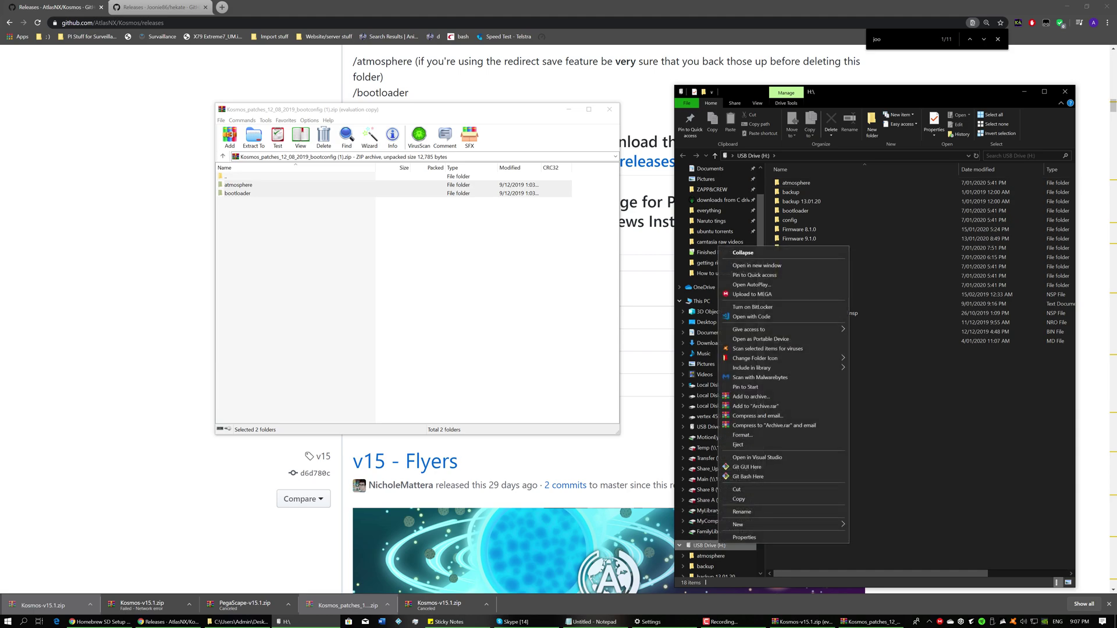
{"action": "left_click", "coordinate": [737, 444]}
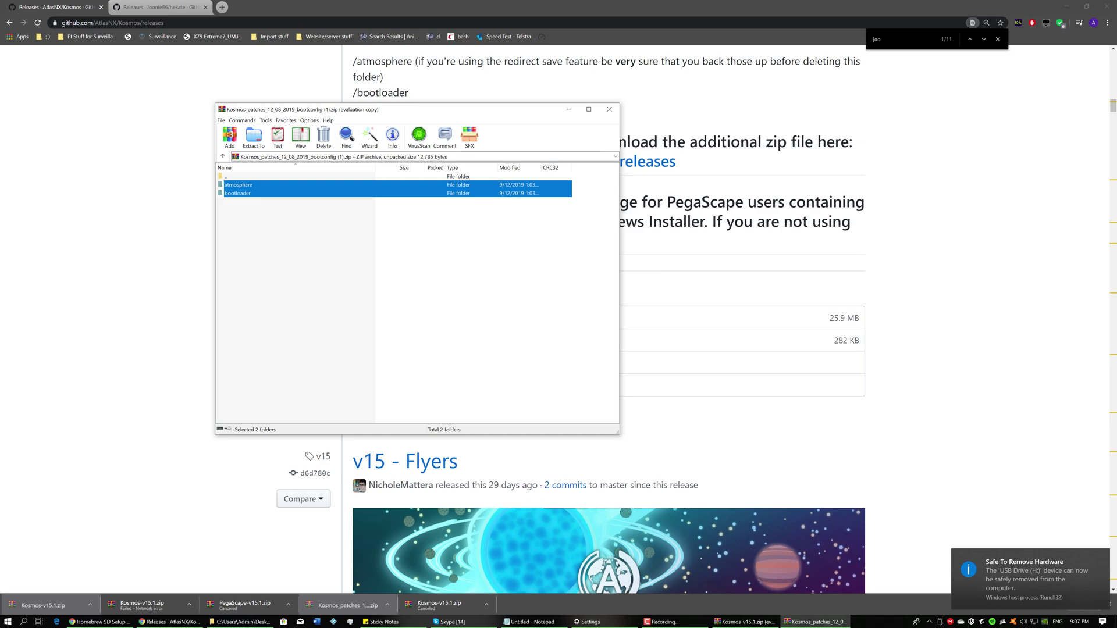
{"action": "left_click", "coordinate": [609, 109]}
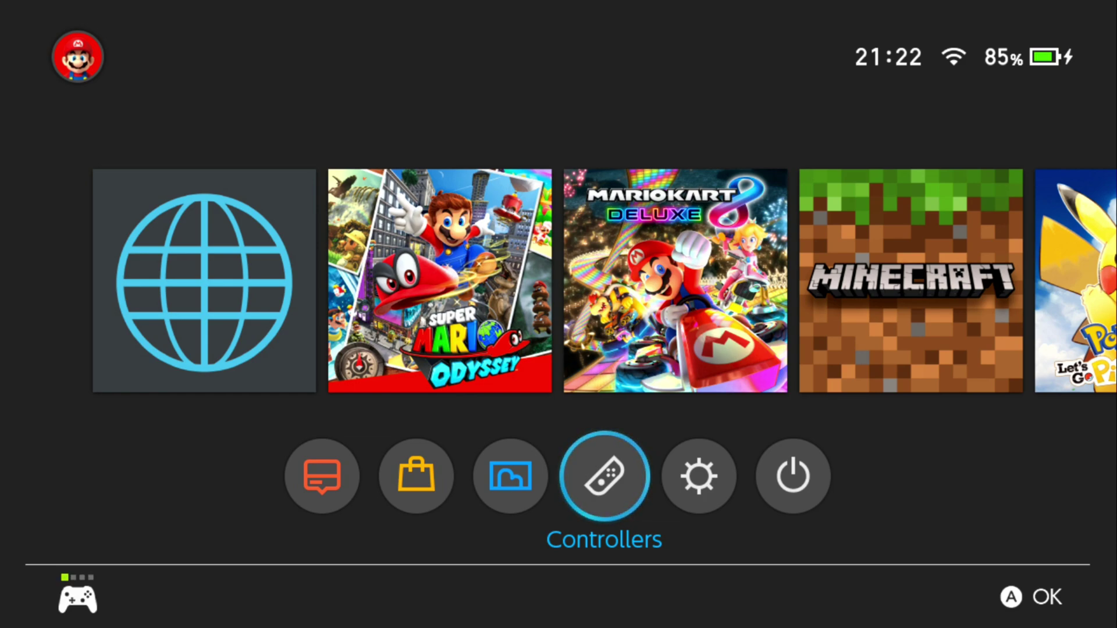
{"action": "key", "text": "Up"}
{"action": "key", "text": "Left"}
{"action": "key", "text": "Left"}
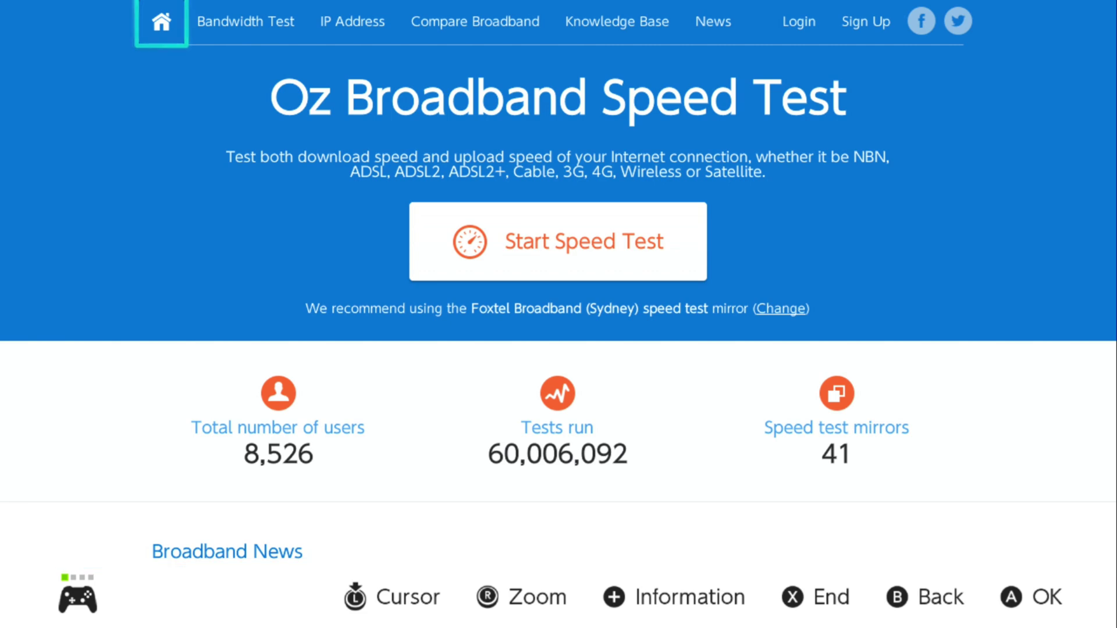
{"action": "key", "text": "Home"}
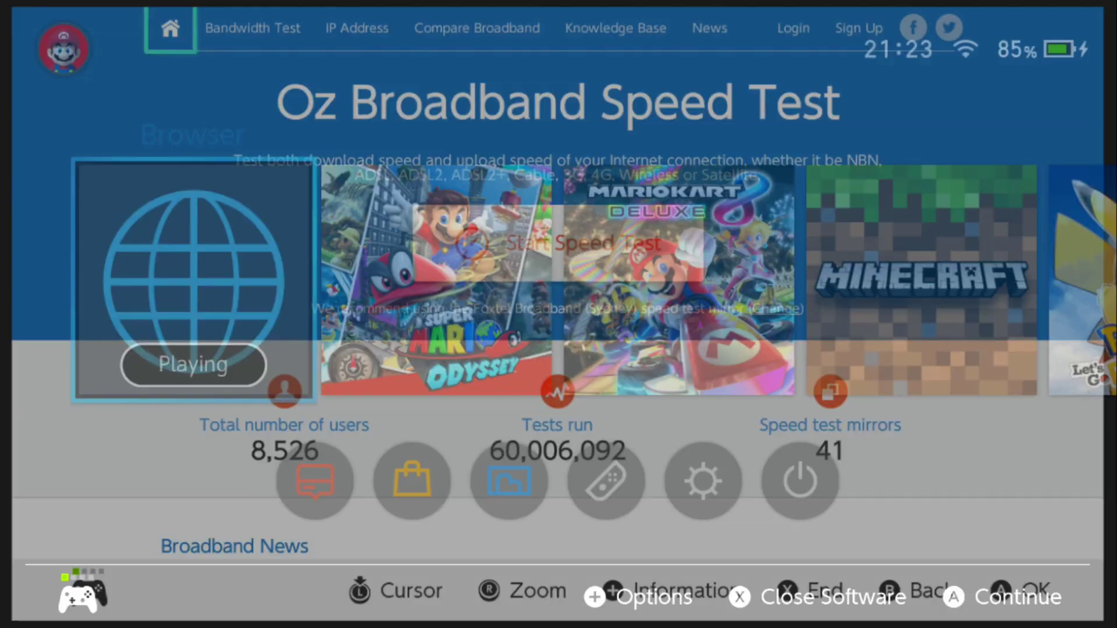
{"action": "key", "text": "x"}
{"action": "key", "text": "a"}
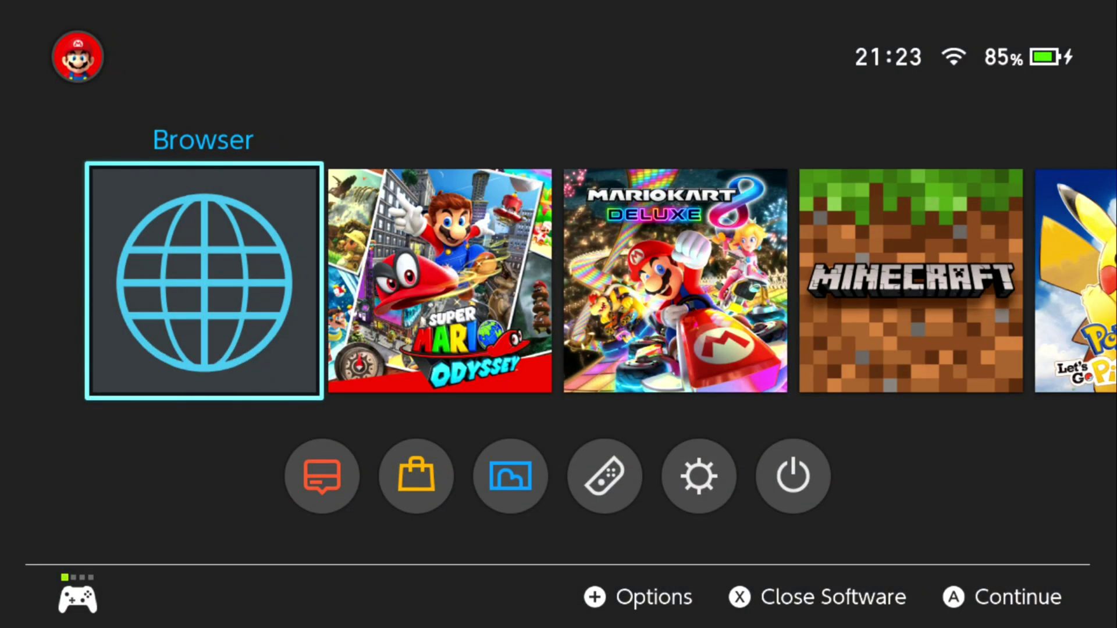
{"action": "key", "text": "Down"}
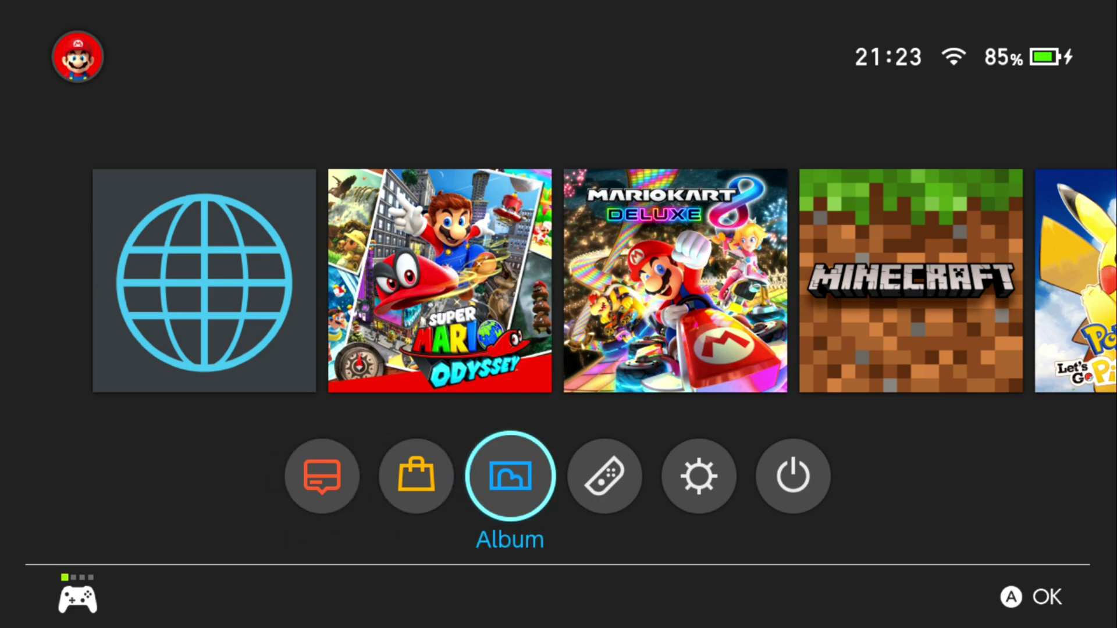
{"action": "key", "text": "a"}
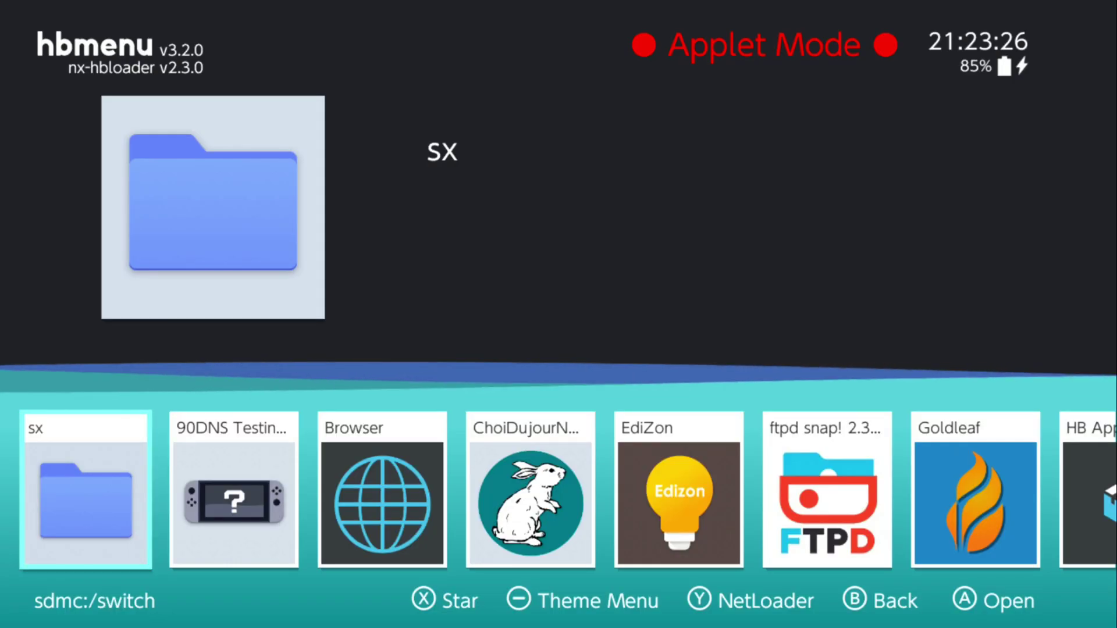
{"action": "key", "text": "Right"}
{"action": "key", "text": "Right"}
{"action": "key", "text": "Right"}
{"action": "key", "text": "Right"}
{"action": "key", "text": "Right"}
{"action": "key", "text": "Right"}
{"action": "key", "text": "Right"}
{"action": "key", "text": "Right"}
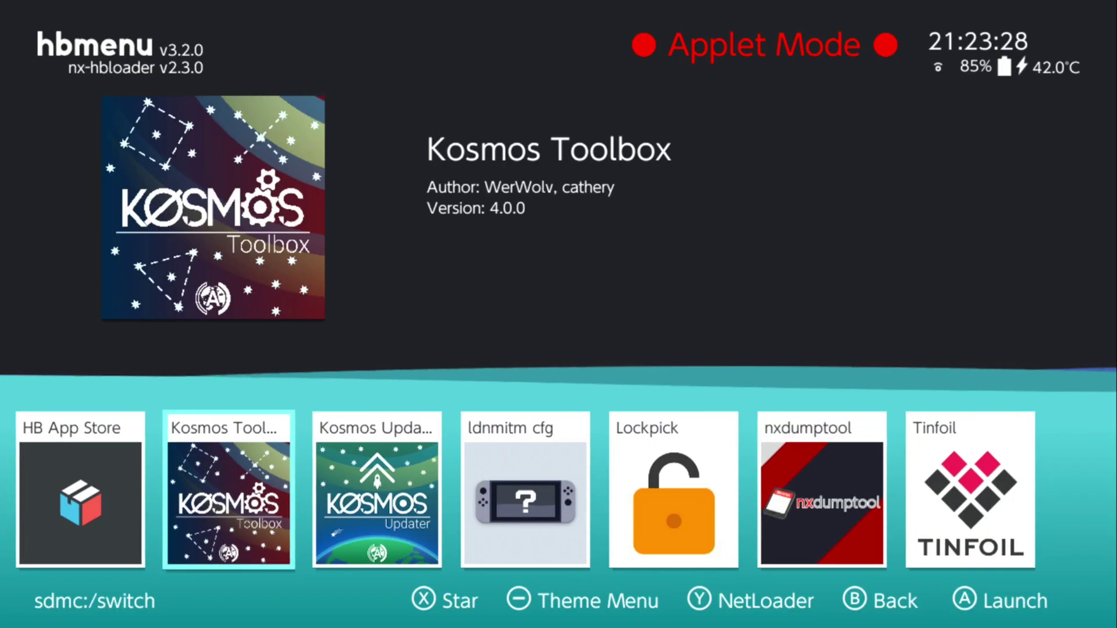
{"action": "key", "text": "Left"}
{"action": "key", "text": "Left"}
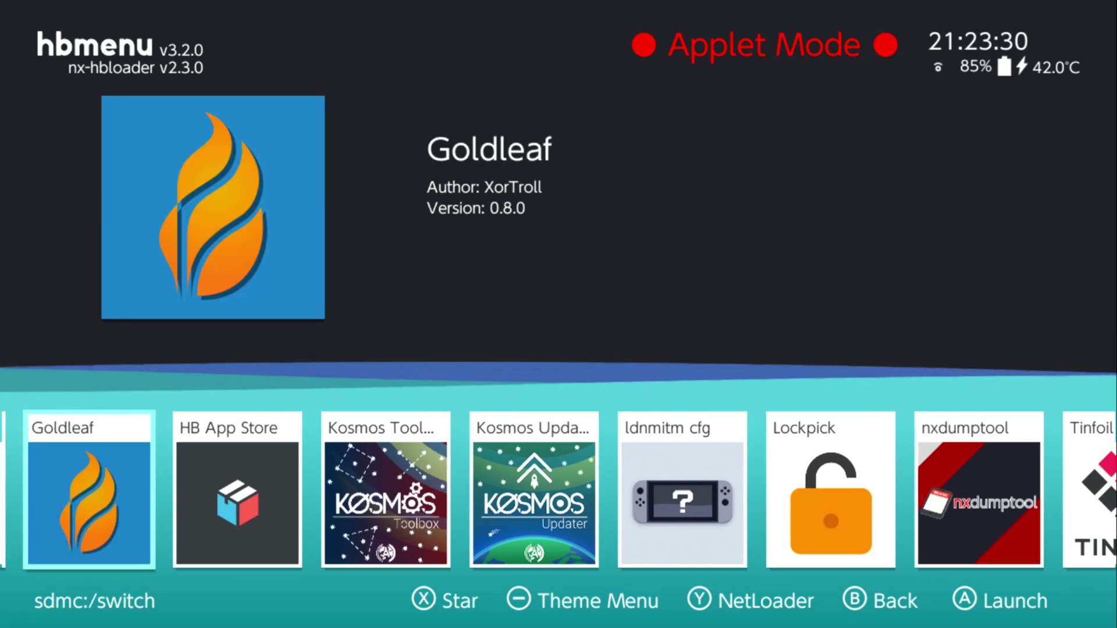
{"action": "key", "text": "Left"}
{"action": "key", "text": "Left"}
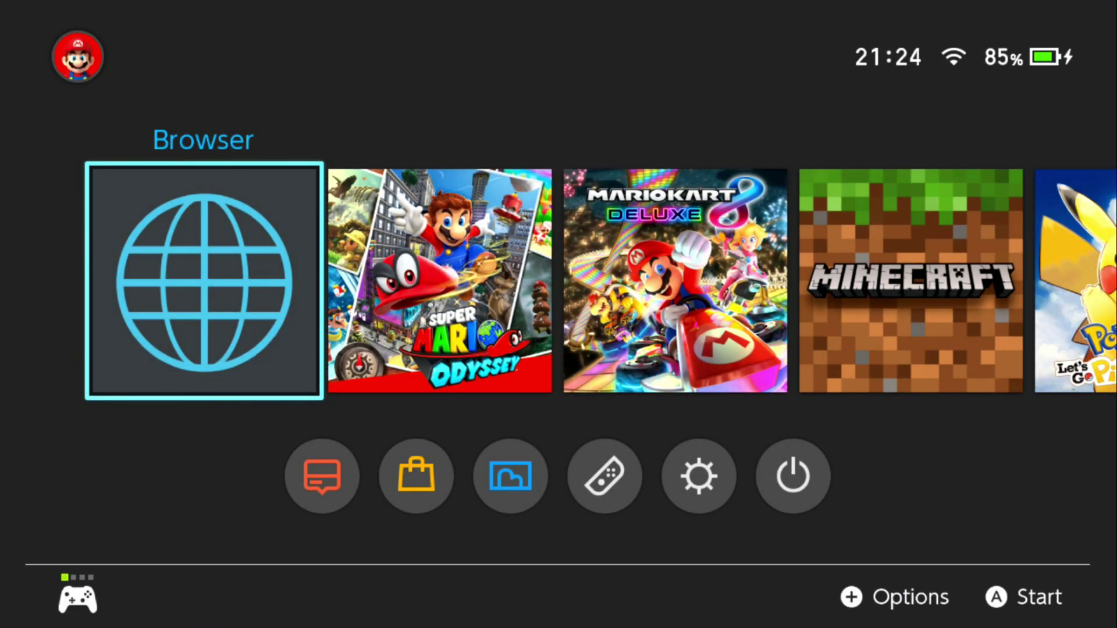